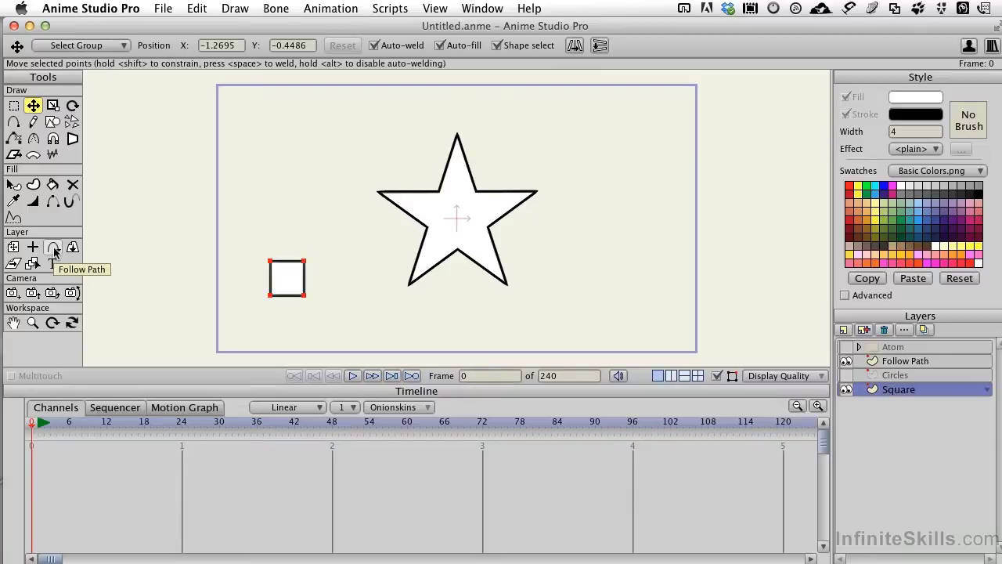
- Attach the square to the star's outline with Follow Path, then undo it
{"action": "left_click", "coordinate": [53, 248]}
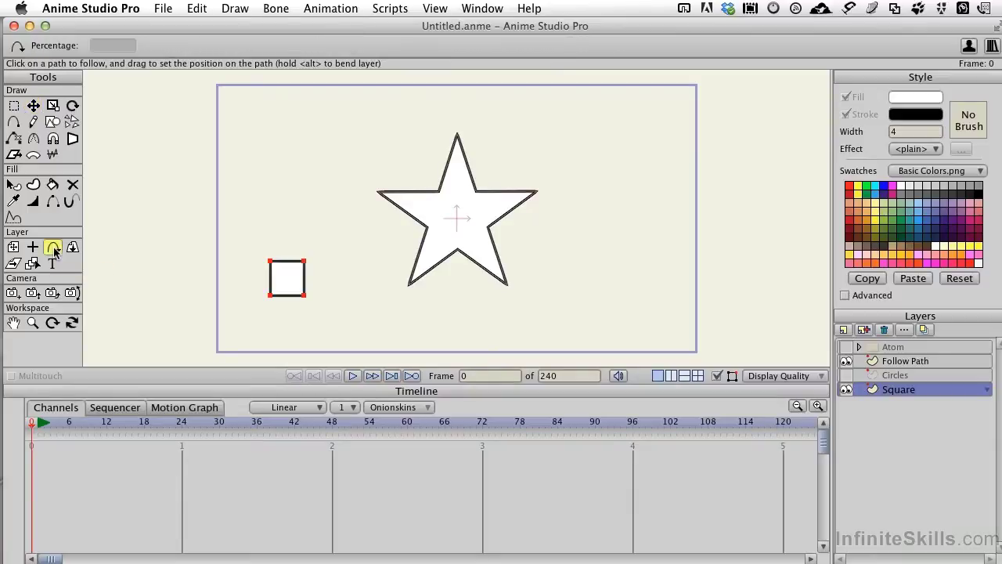
{"action": "left_click", "coordinate": [459, 141]}
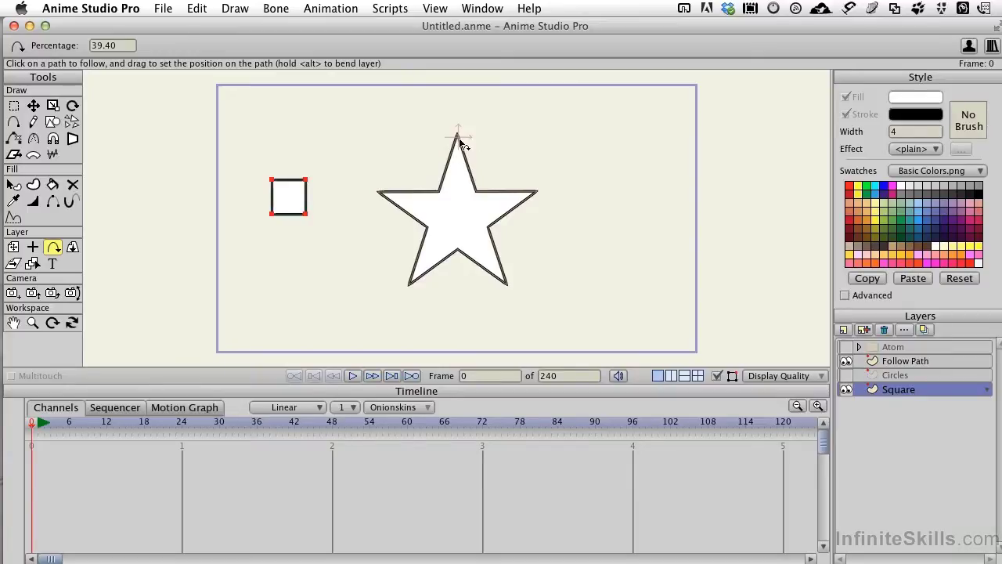
{"action": "key", "text": "super+z"}
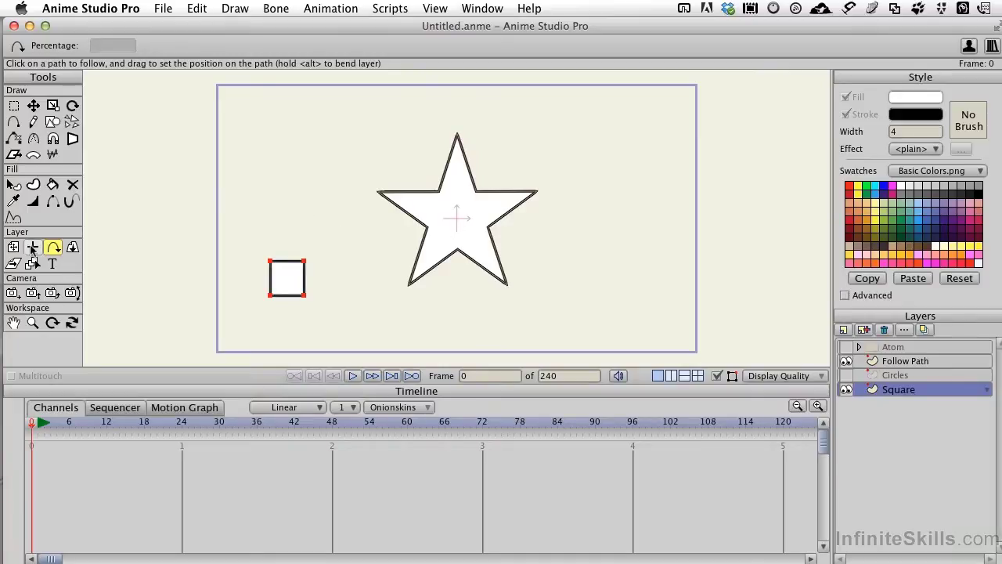
- Move the layer origin onto the square and reattach it at the star's top point
{"action": "left_click", "coordinate": [32, 248]}
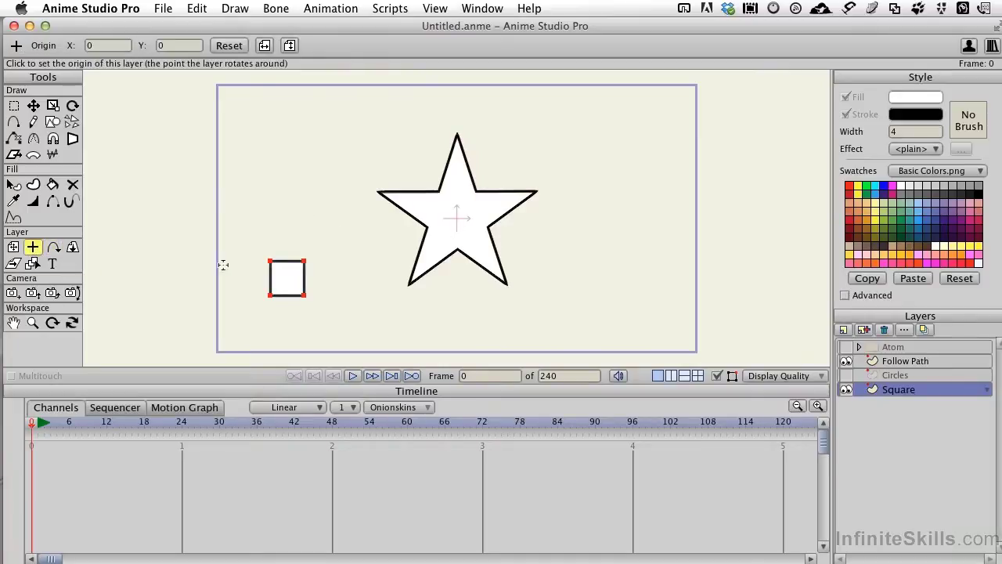
{"action": "left_click", "coordinate": [286, 279]}
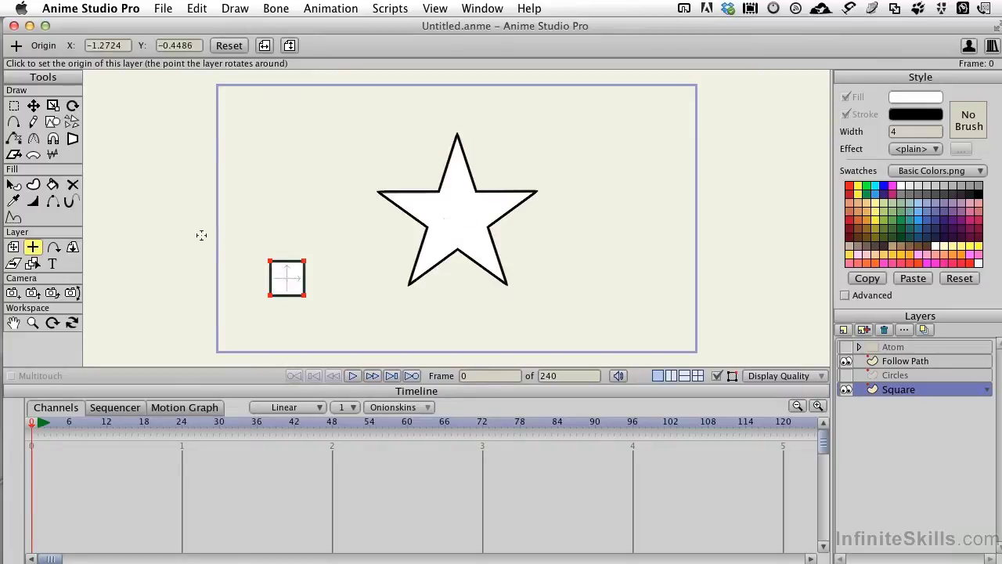
{"action": "left_click", "coordinate": [53, 248]}
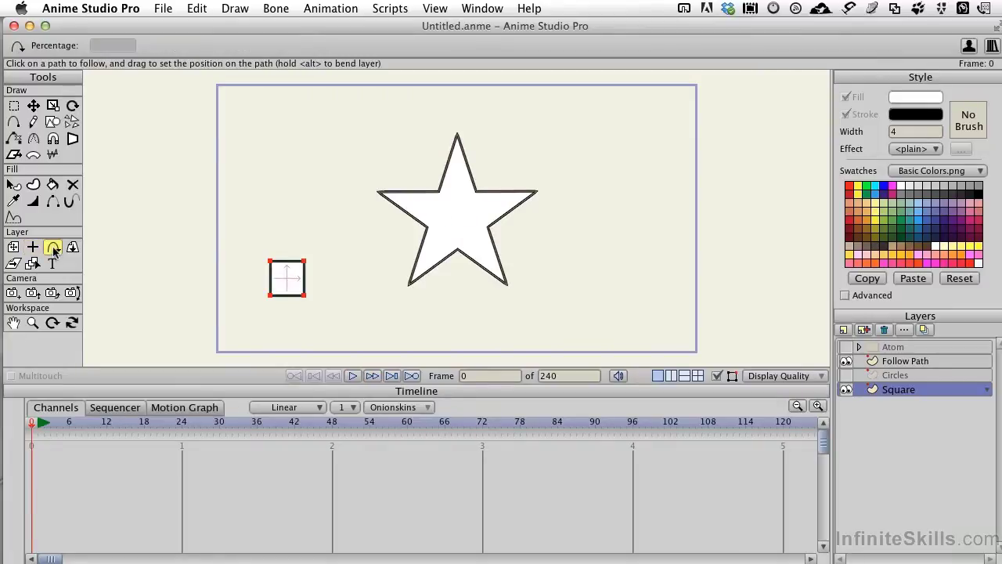
{"action": "left_click", "coordinate": [459, 137]}
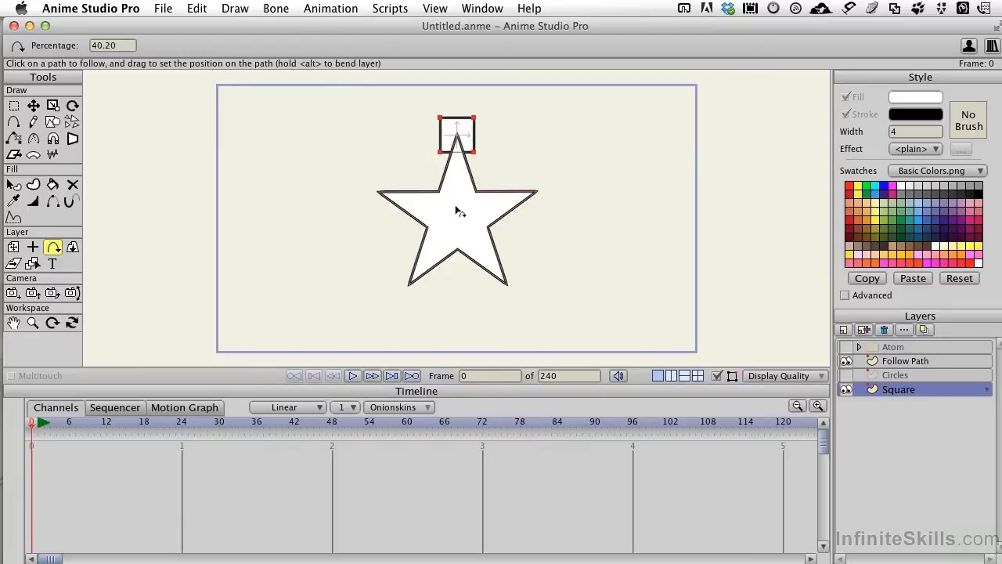
- At frame 60, slide the square around the star's outline, then scrub back to preview
{"action": "left_click", "coordinate": [407, 422]}
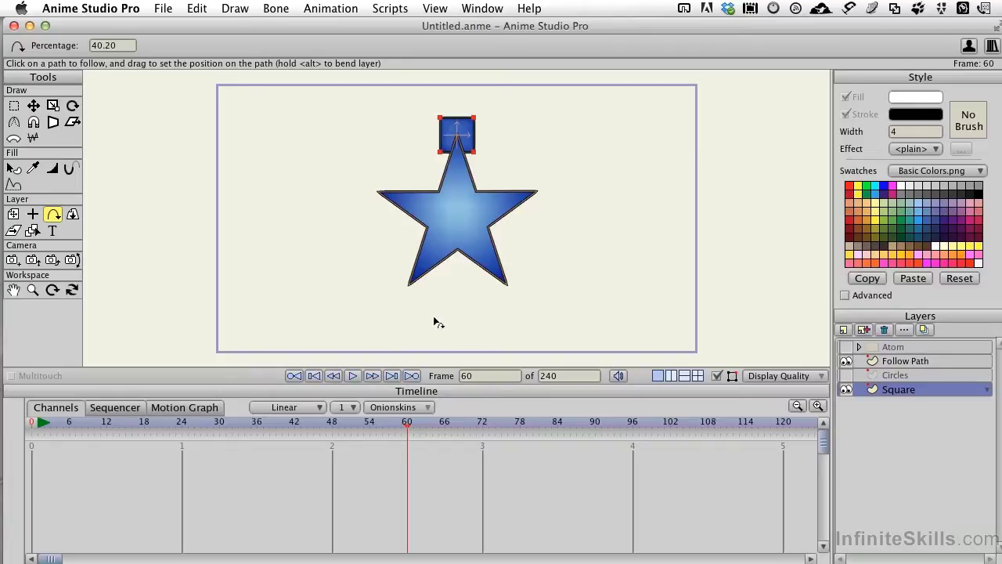
{"action": "left_click_drag", "start_coordinate": [437, 322], "coordinate": [1001, 343]}
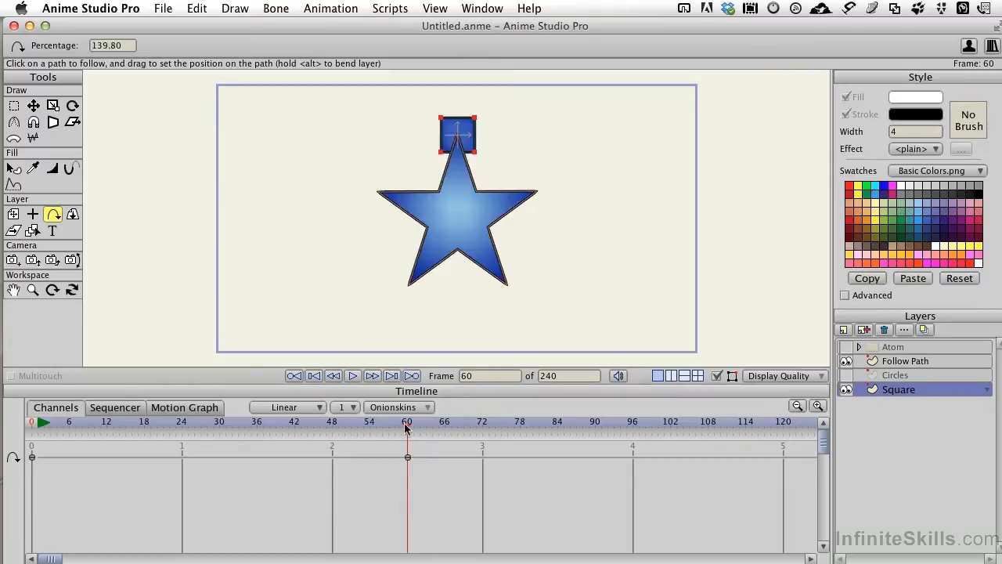
{"action": "left_click_drag", "start_coordinate": [407, 426], "coordinate": [219, 415]}
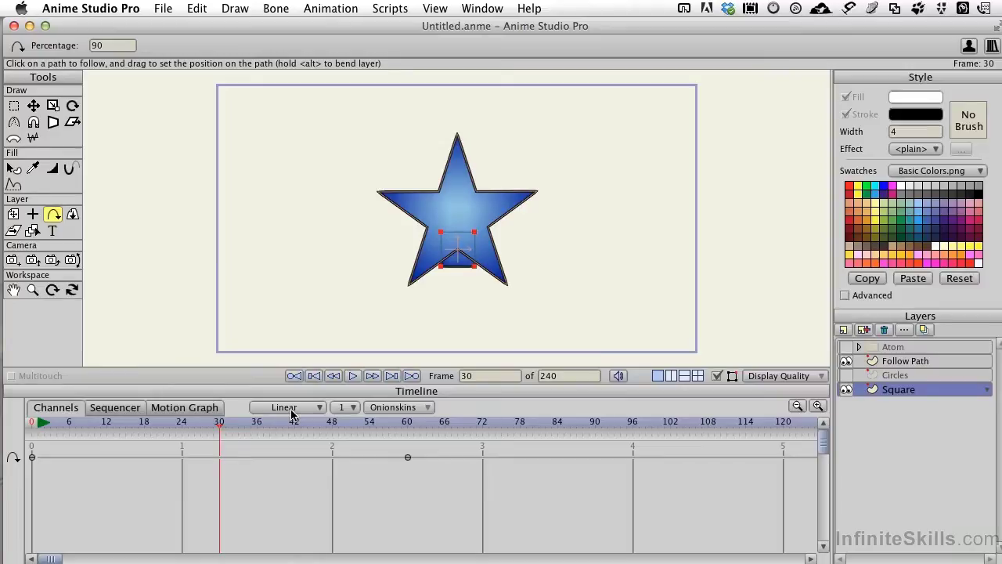
- Hide the Square layer, show the Circles layer and select it for editing
{"action": "left_click", "coordinate": [846, 390]}
{"action": "left_click", "coordinate": [846, 375]}
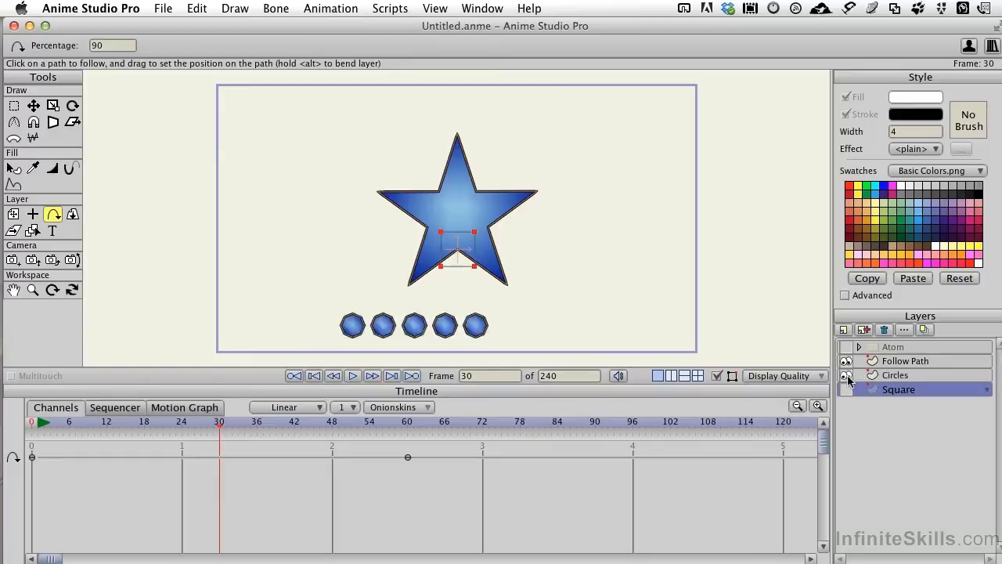
{"action": "left_click", "coordinate": [919, 376]}
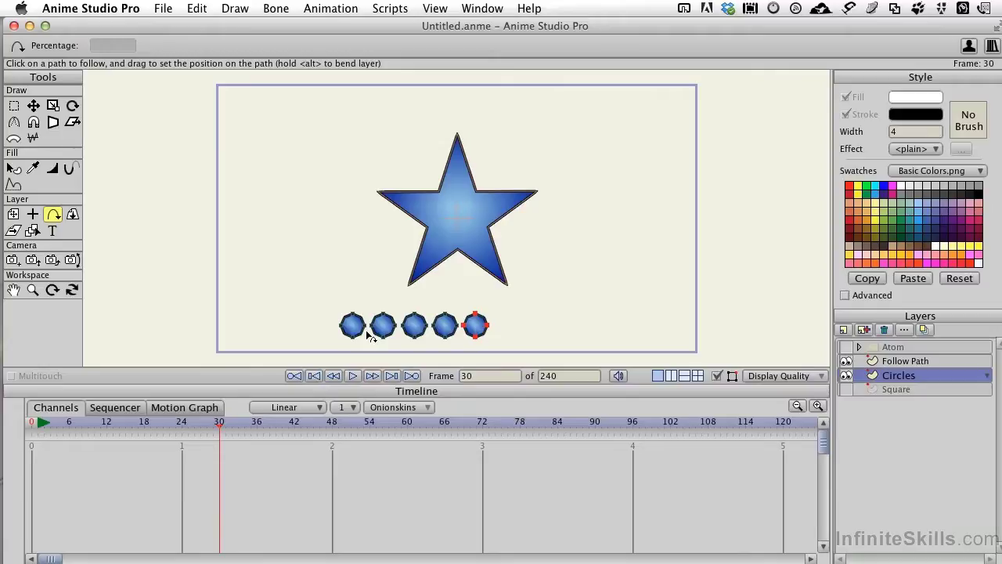
- At frame 0, Alt-attach the circles to the star's top point so the row bends along it
{"action": "left_click", "coordinate": [313, 377]}
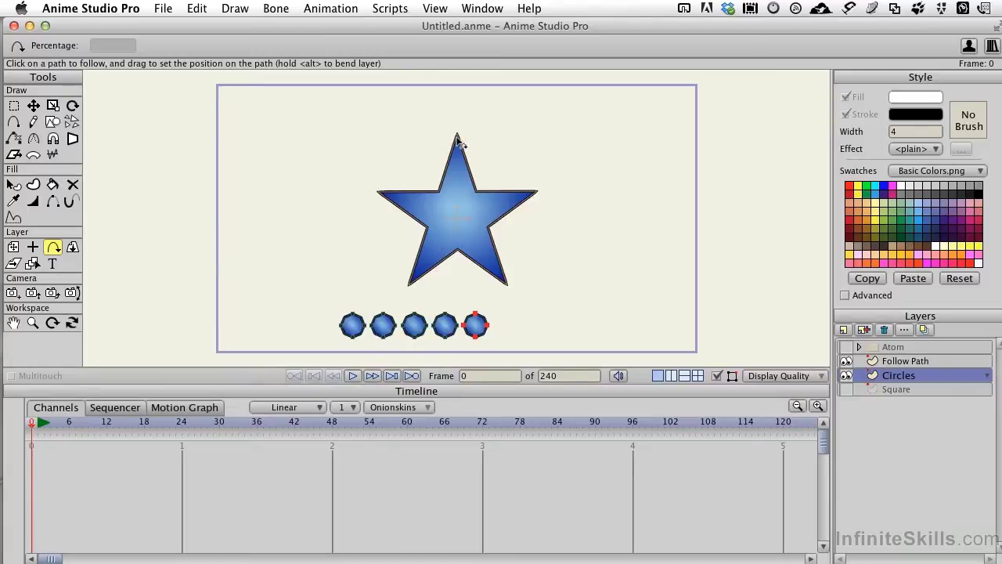
{"action": "key", "text": "alt"}
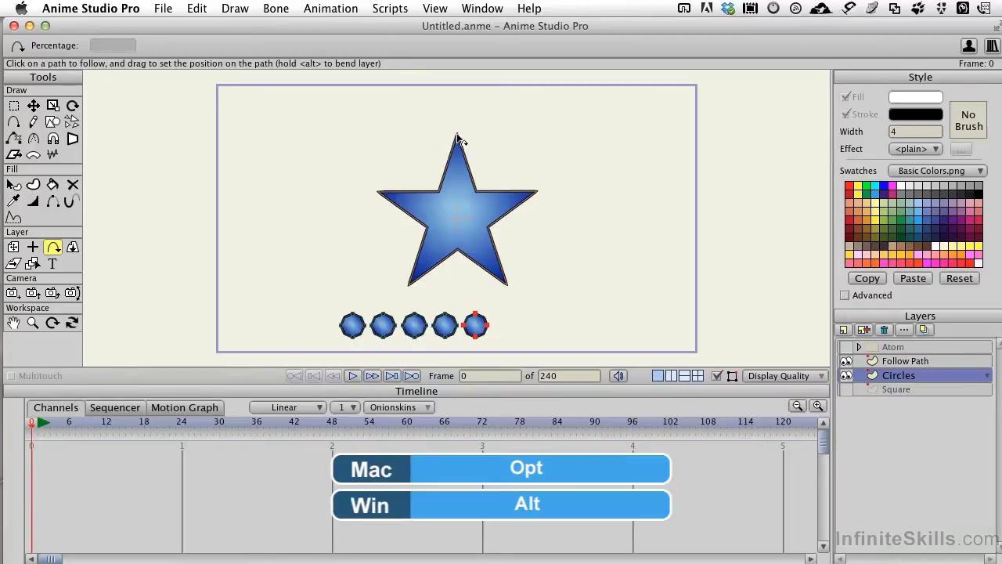
{"action": "left_click", "coordinate": [460, 139], "text": "alt"}
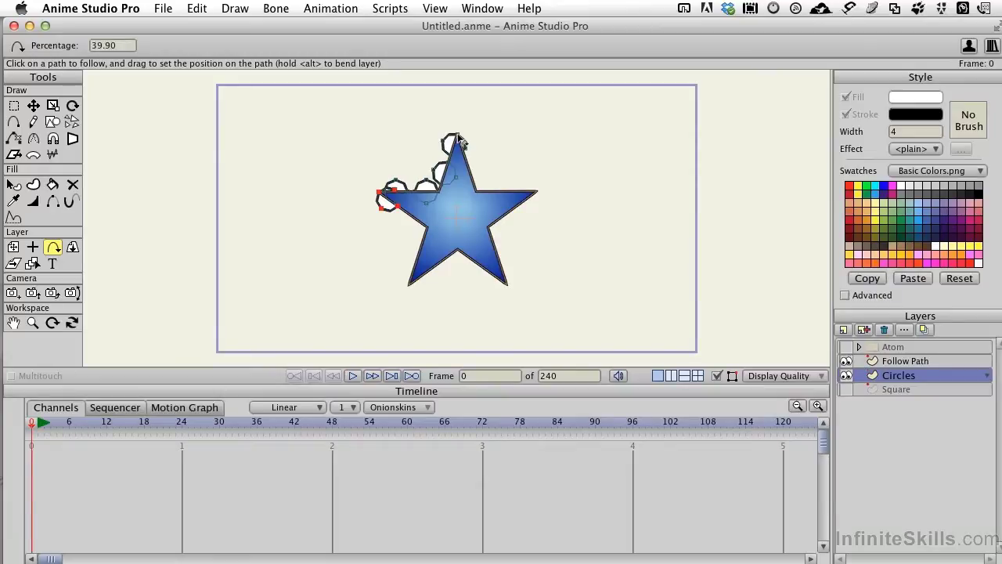
- Key the circles at 0 percent along the star path at frame 1
{"action": "left_click", "coordinate": [373, 376]}
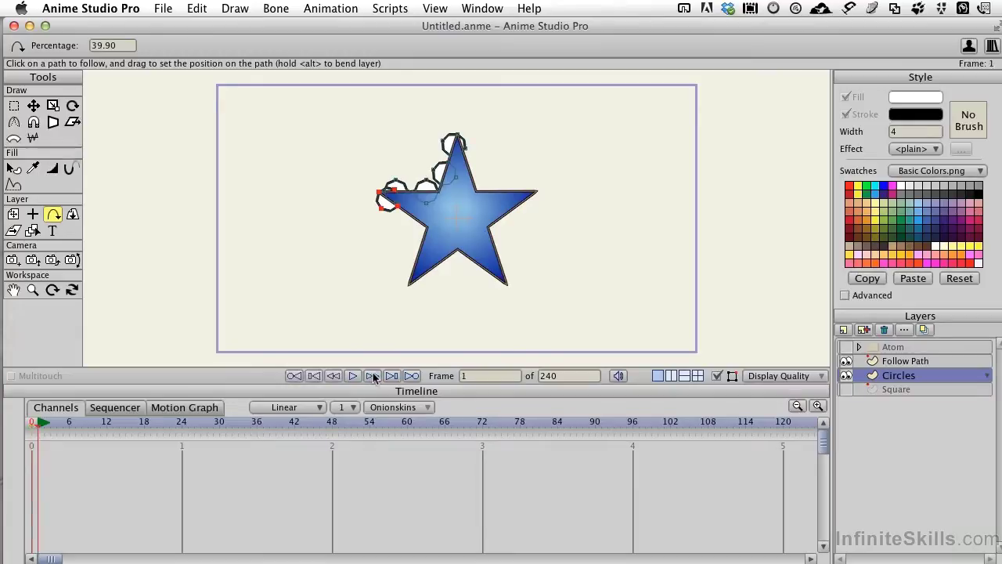
{"action": "left_click", "coordinate": [124, 49]}
{"action": "key", "text": "Return"}
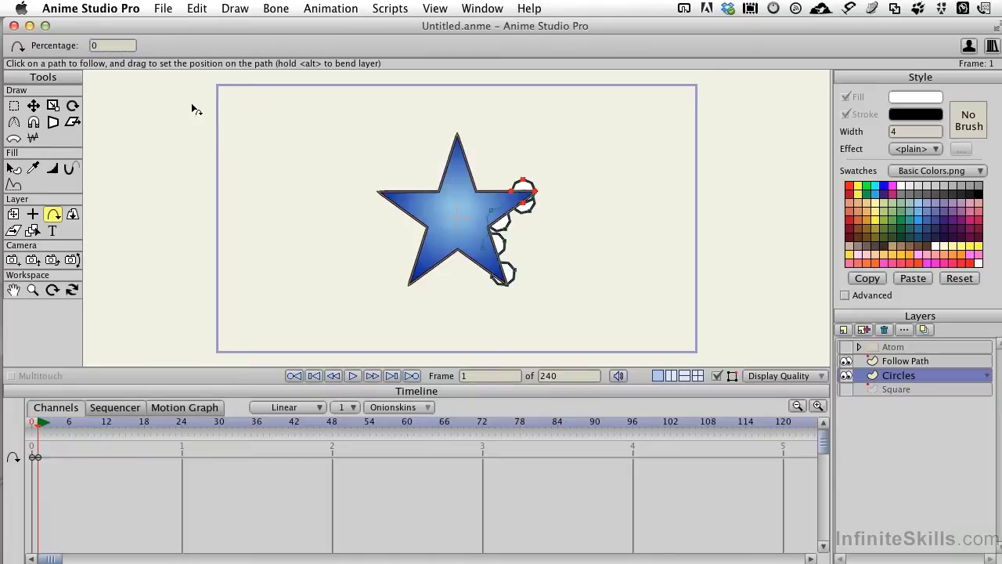
- Key the circles at 100 percent along the star path at frame 30
{"action": "left_click", "coordinate": [220, 424]}
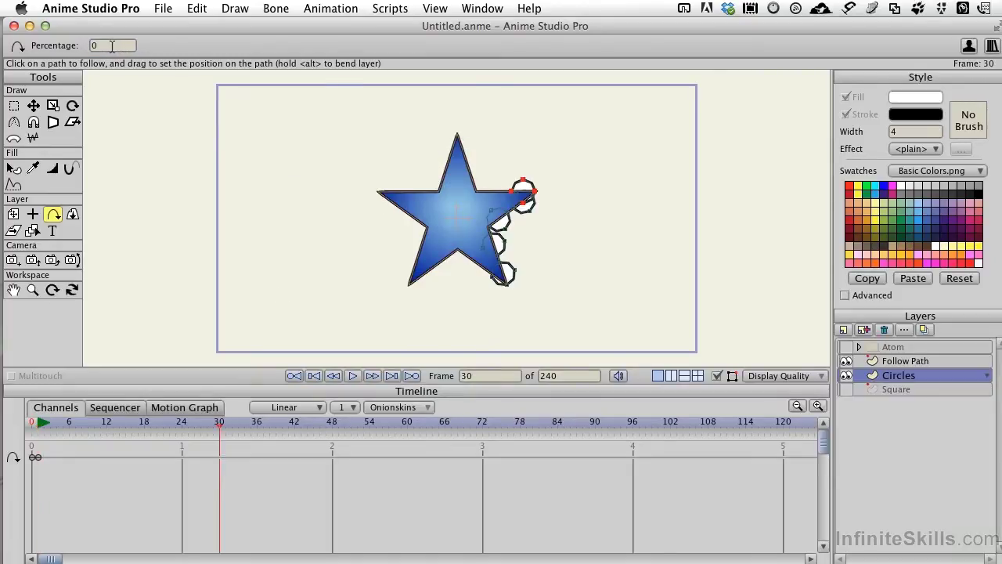
{"action": "left_click", "coordinate": [462, 307]}
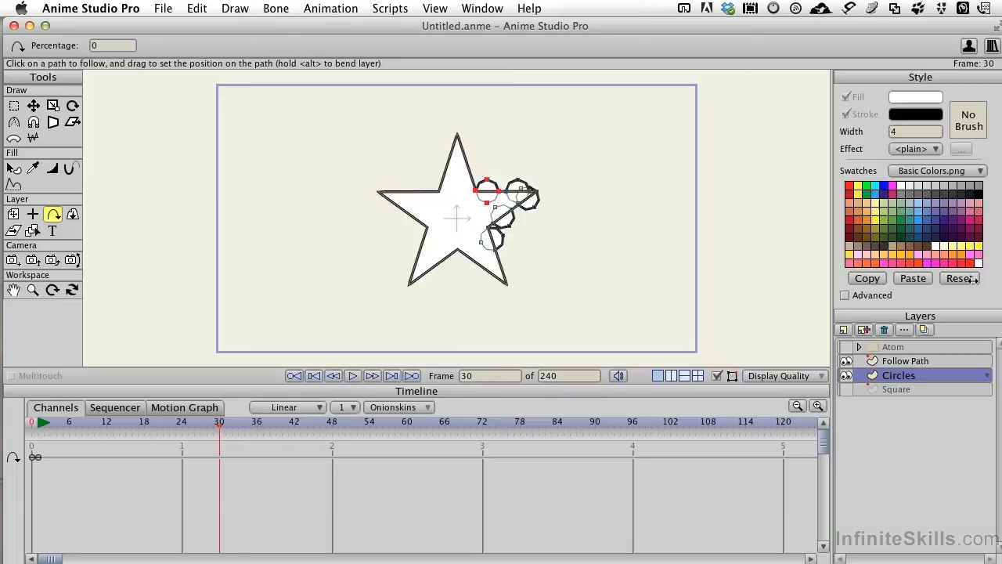
{"action": "left_click", "coordinate": [914, 279]}
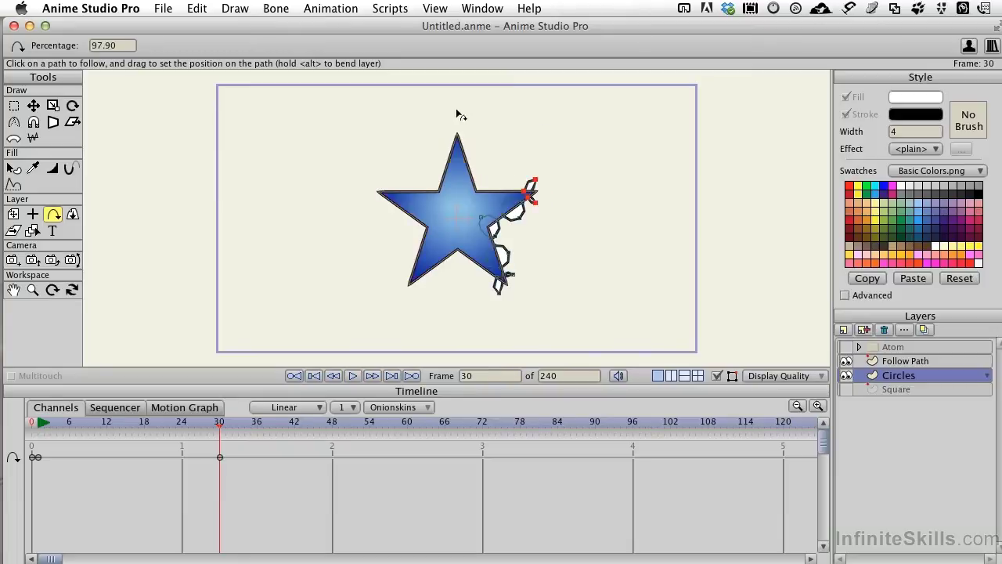
{"action": "type", "text": "100"}
{"action": "key", "text": "Return"}
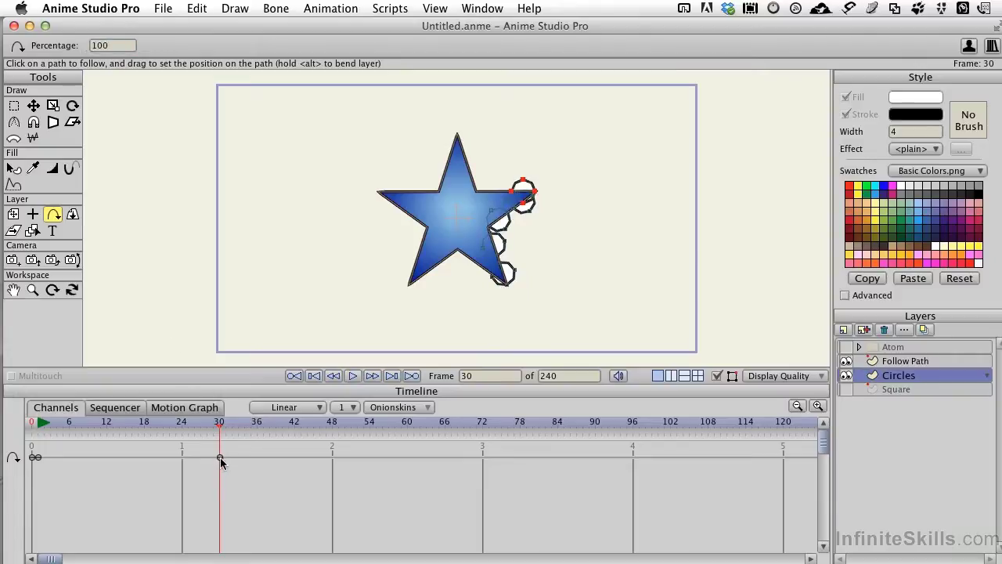
- Give the frame-30 key Cycle interpolation, looping absolutely back to frame 1
{"action": "right_click", "coordinate": [220, 458]}
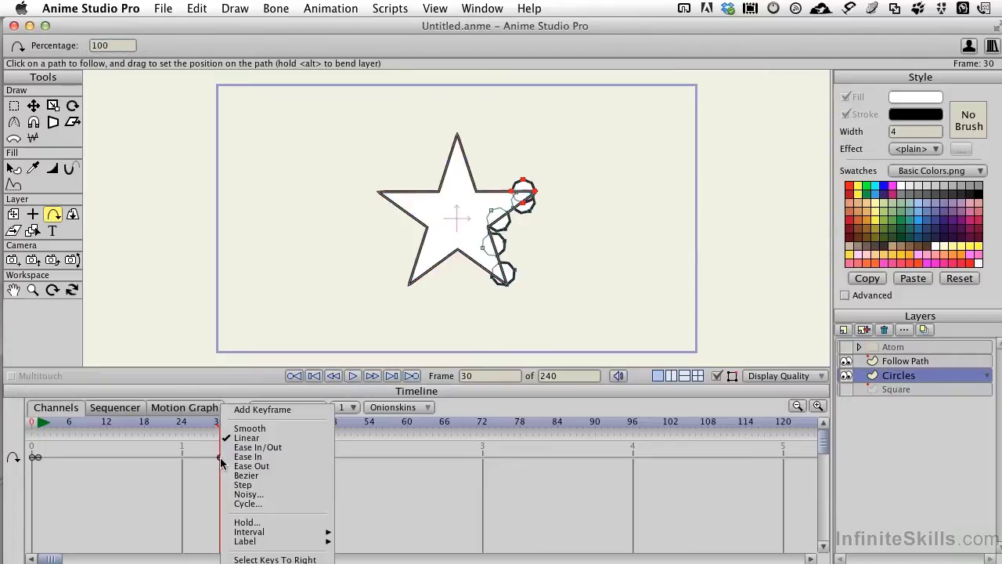
{"action": "left_click", "coordinate": [252, 508]}
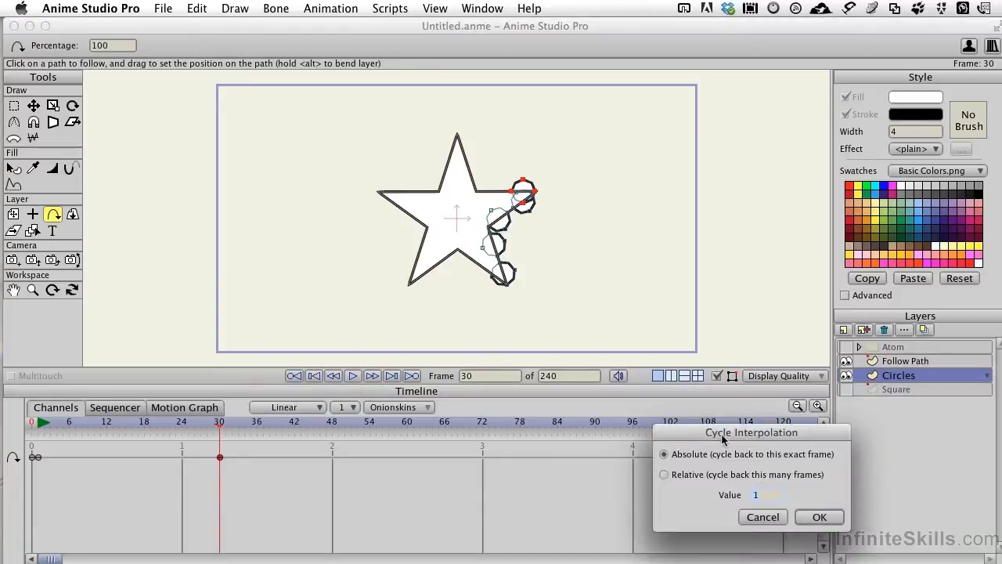
{"action": "left_click_drag", "start_coordinate": [727, 380], "coordinate": [648, 151]}
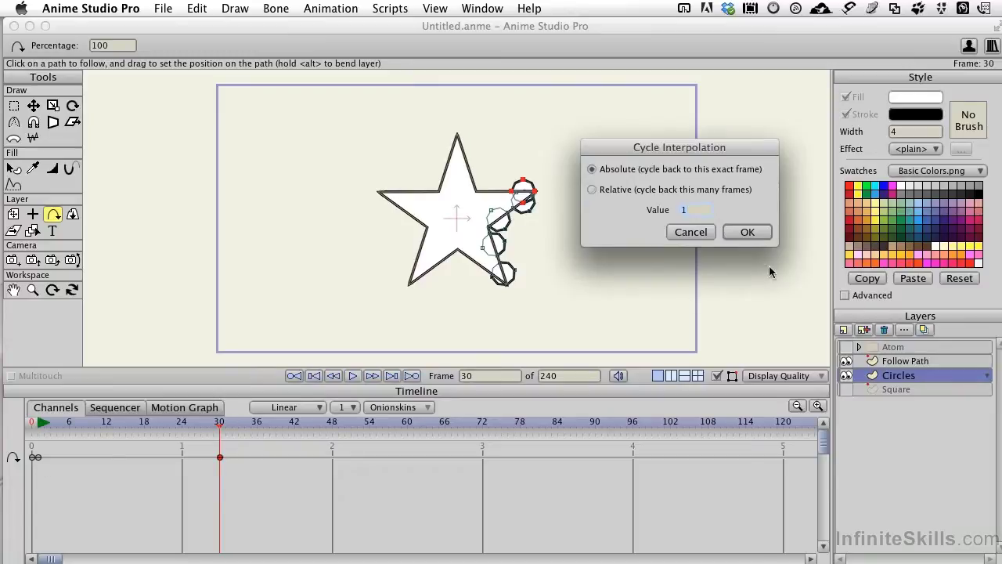
{"action": "left_click", "coordinate": [746, 233]}
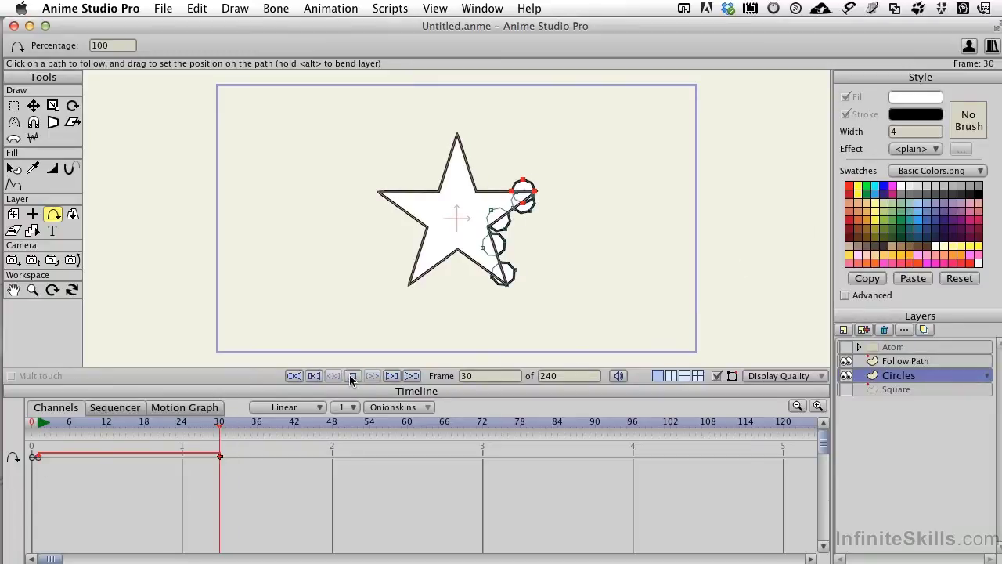
- Play back the circles looping around the star, then rewind to frame 0
{"action": "left_click", "coordinate": [350, 376]}
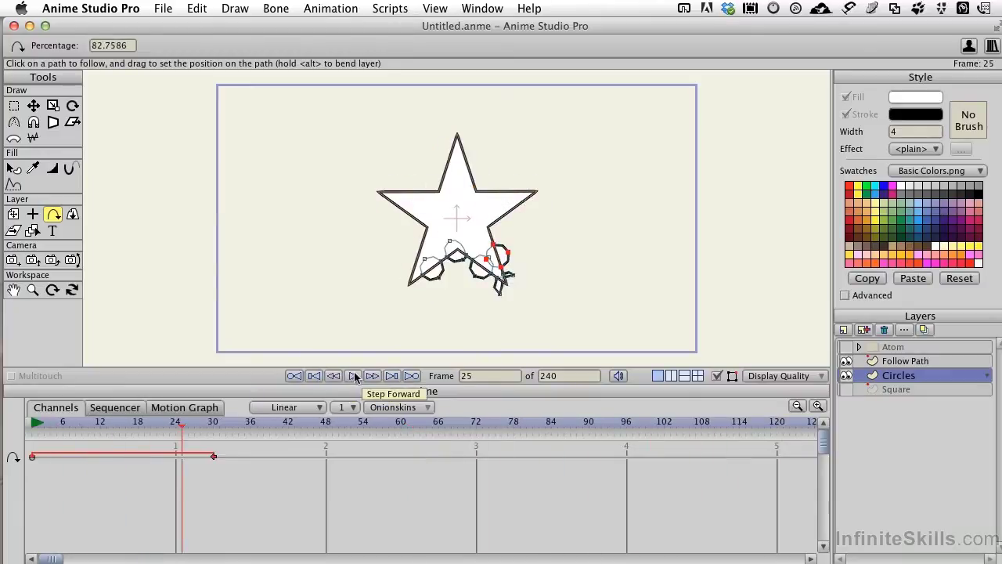
{"action": "left_click", "coordinate": [315, 376]}
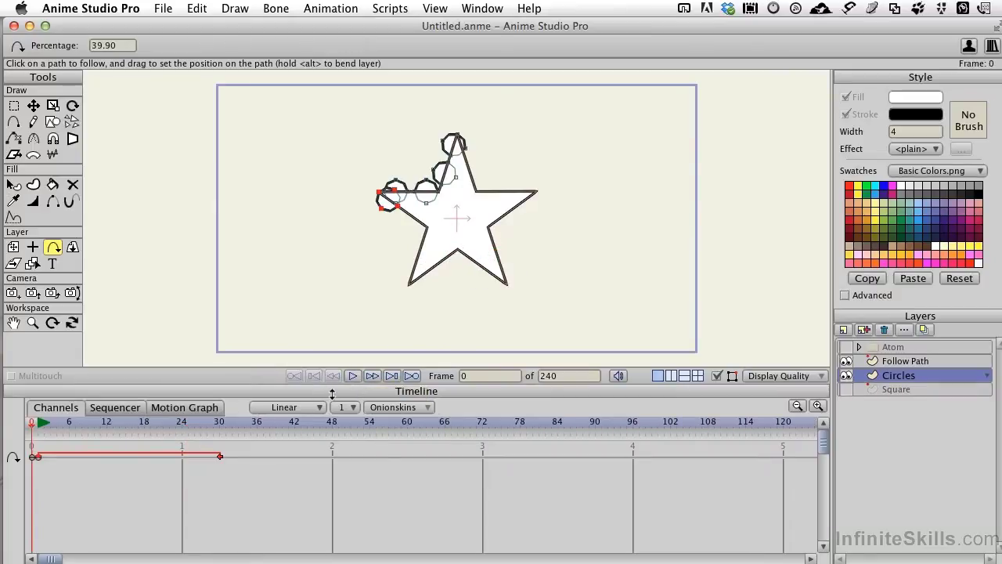
- Hide Circles and Follow Path, show and expand the Atom group, and select atom1
{"action": "left_click", "coordinate": [846, 376]}
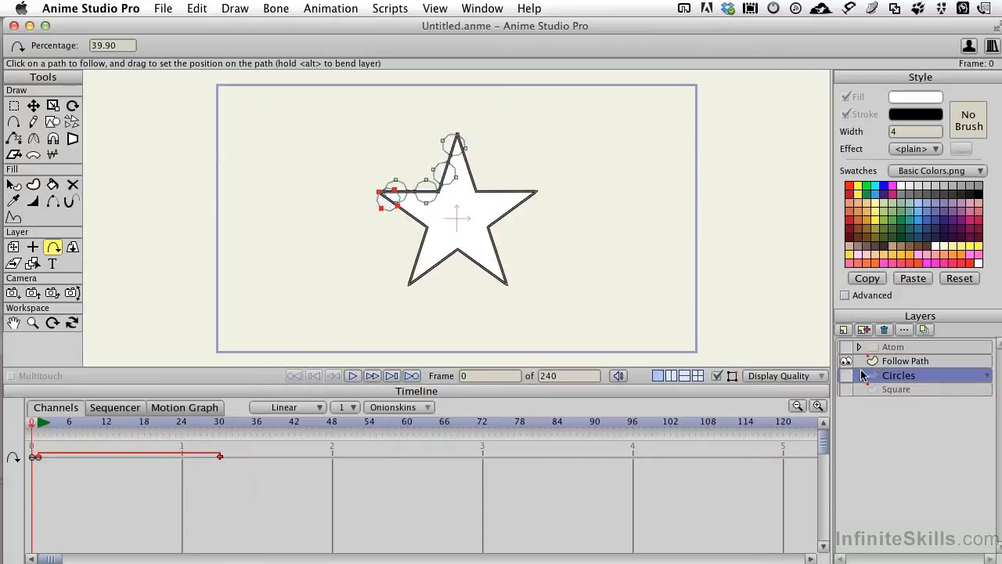
{"action": "left_click", "coordinate": [846, 360]}
{"action": "left_click", "coordinate": [846, 347]}
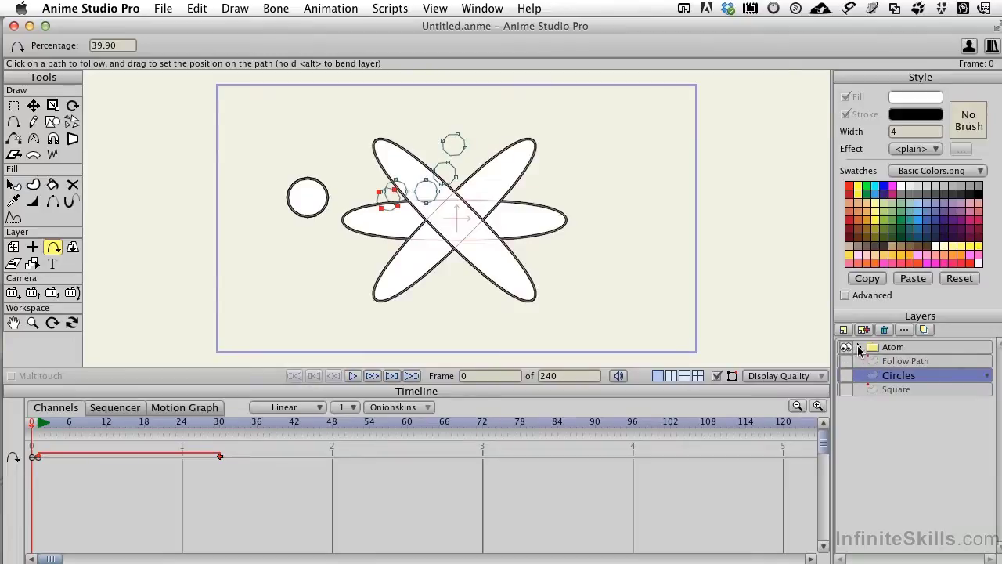
{"action": "left_click", "coordinate": [859, 348]}
{"action": "left_click", "coordinate": [940, 418]}
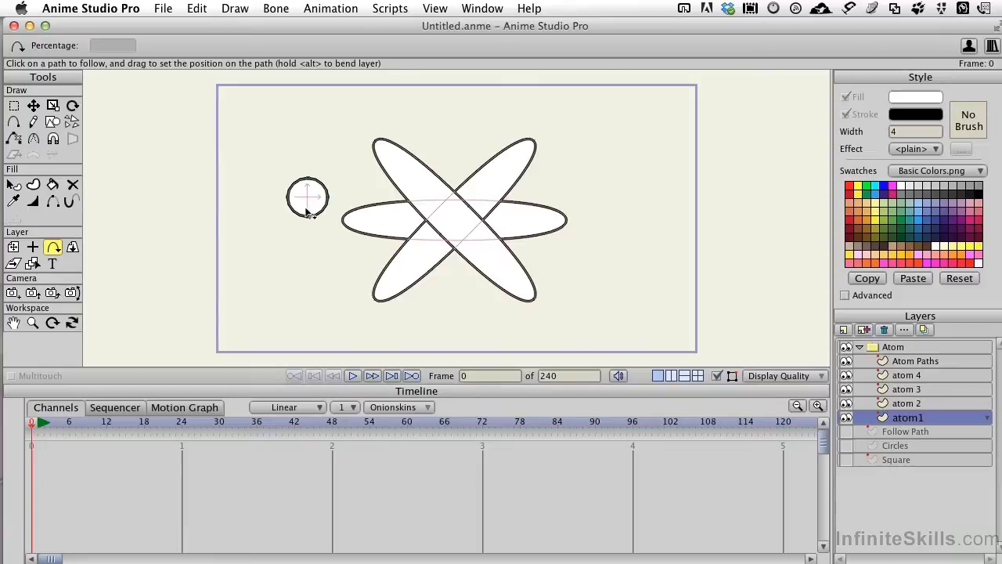
- Attach atom1 to the horizontal ellipse and key it at 0 percent at frame 1
{"action": "left_click", "coordinate": [344, 222]}
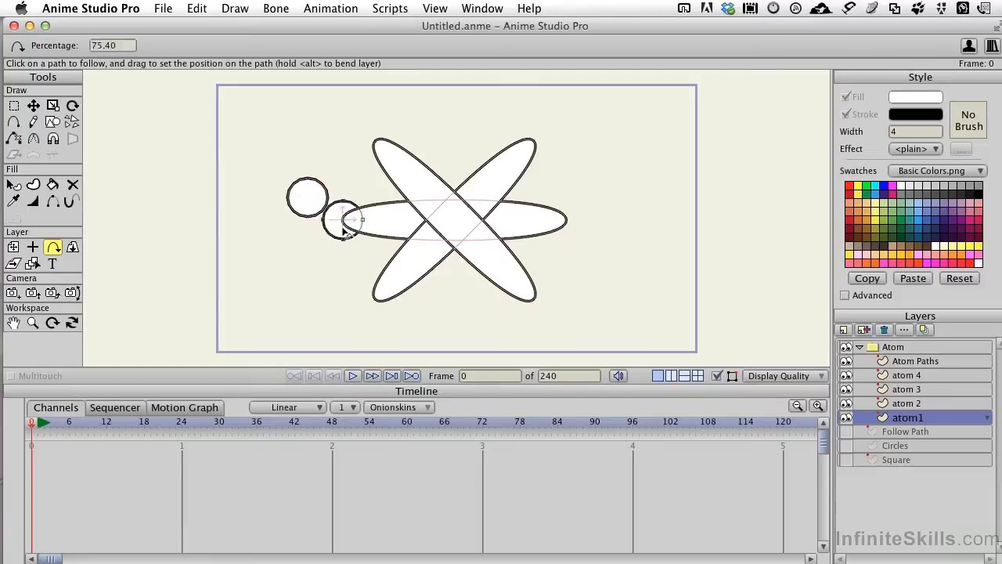
{"action": "left_click", "coordinate": [372, 376]}
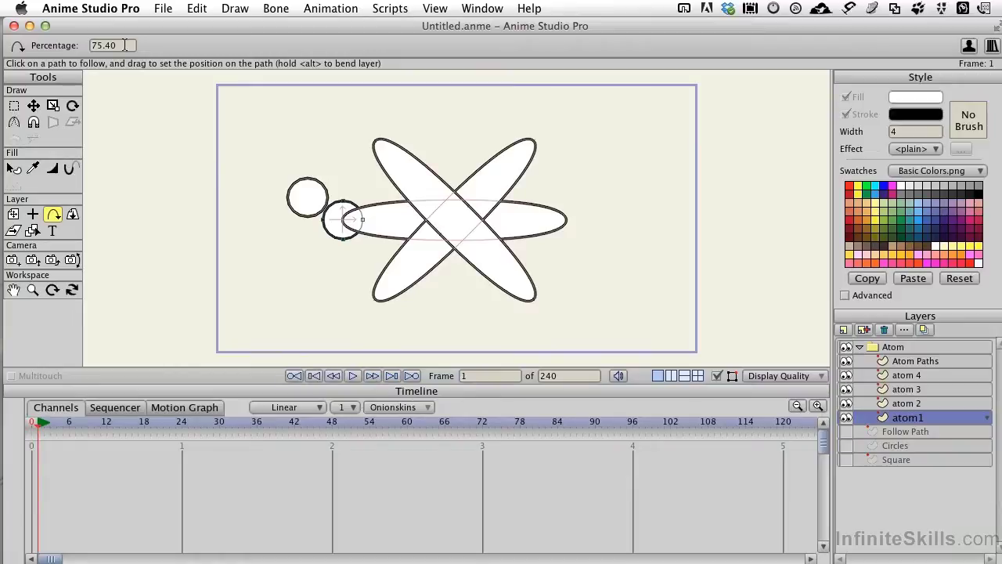
{"action": "left_click", "coordinate": [124, 44]}
{"action": "type", "text": "0"}
{"action": "key", "text": "Return"}
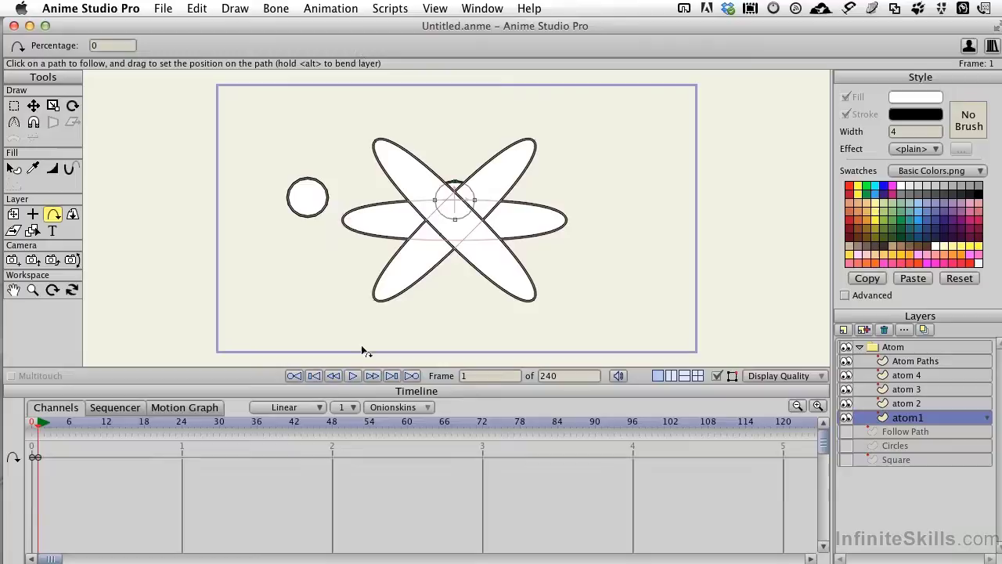
- Key atom1 at 98 percent at frame 30 and cycle that key back to frame 1
{"action": "left_click", "coordinate": [219, 423]}
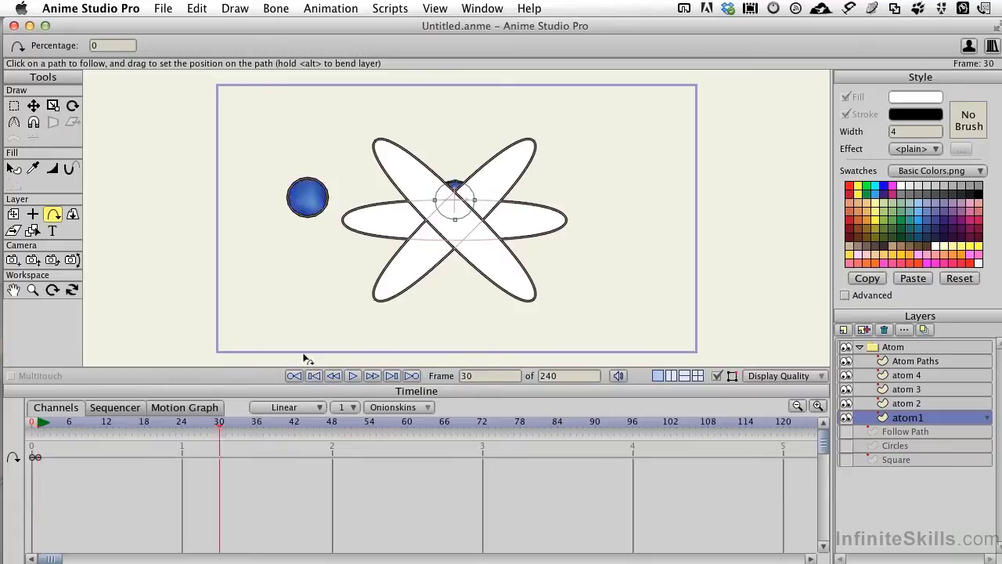
{"action": "left_click", "coordinate": [98, 45]}
{"action": "type", "text": "98"}
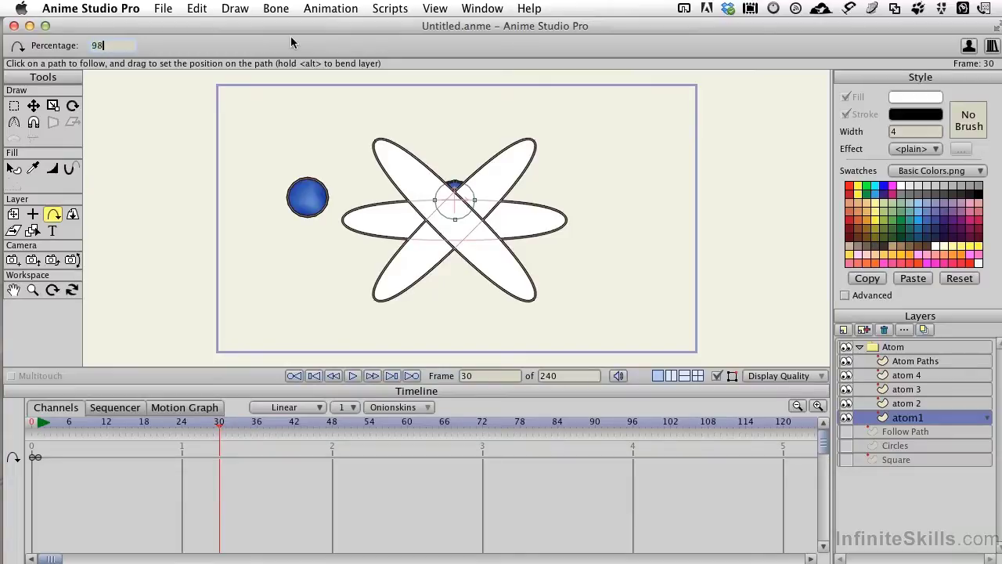
{"action": "key", "text": "Return"}
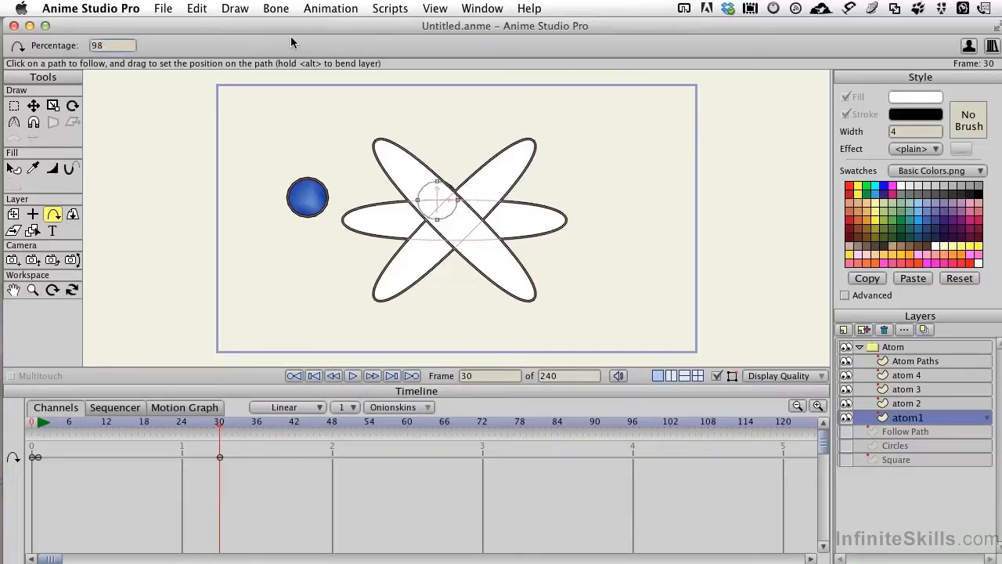
{"action": "right_click", "coordinate": [219, 457]}
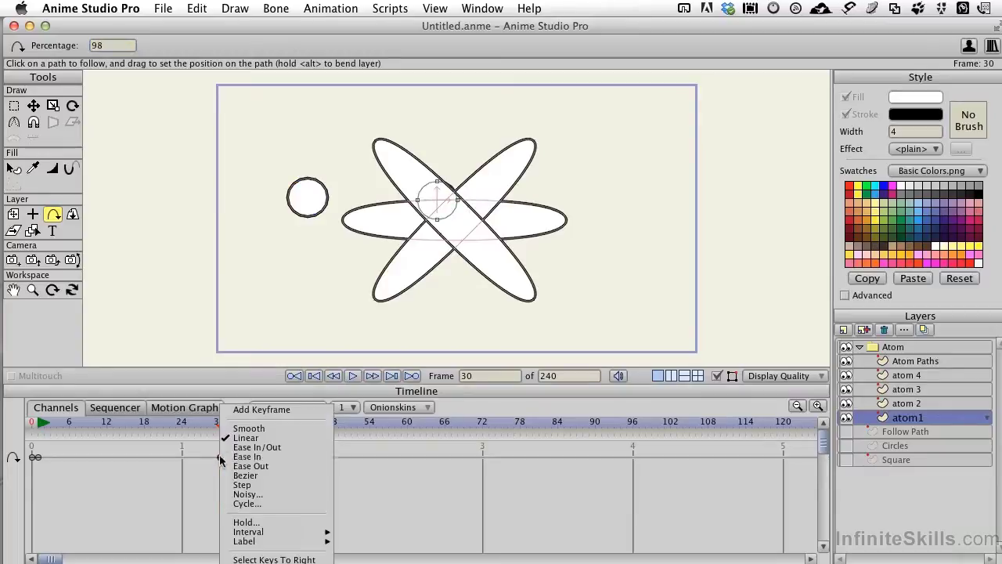
{"action": "left_click", "coordinate": [246, 504]}
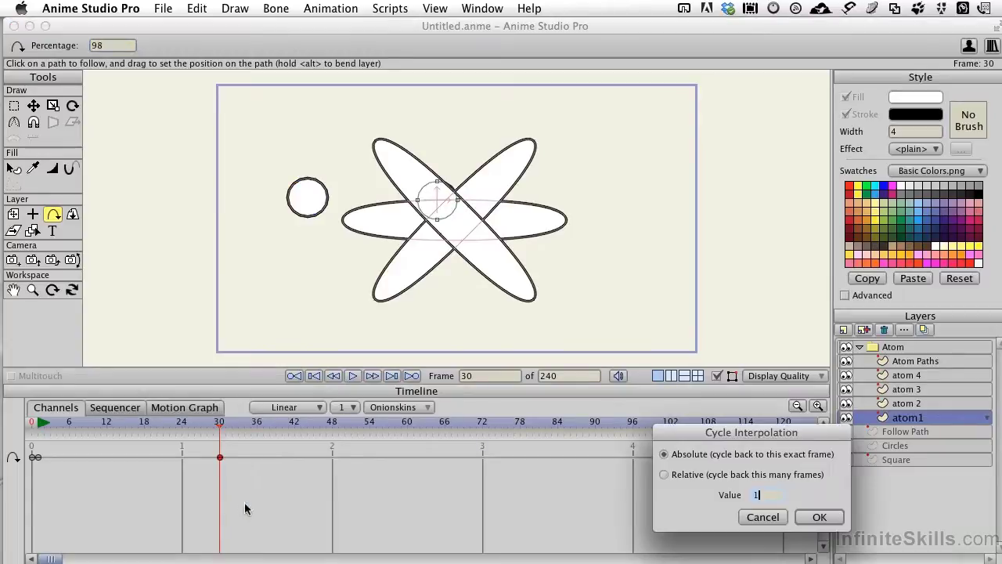
{"action": "left_click", "coordinate": [820, 518]}
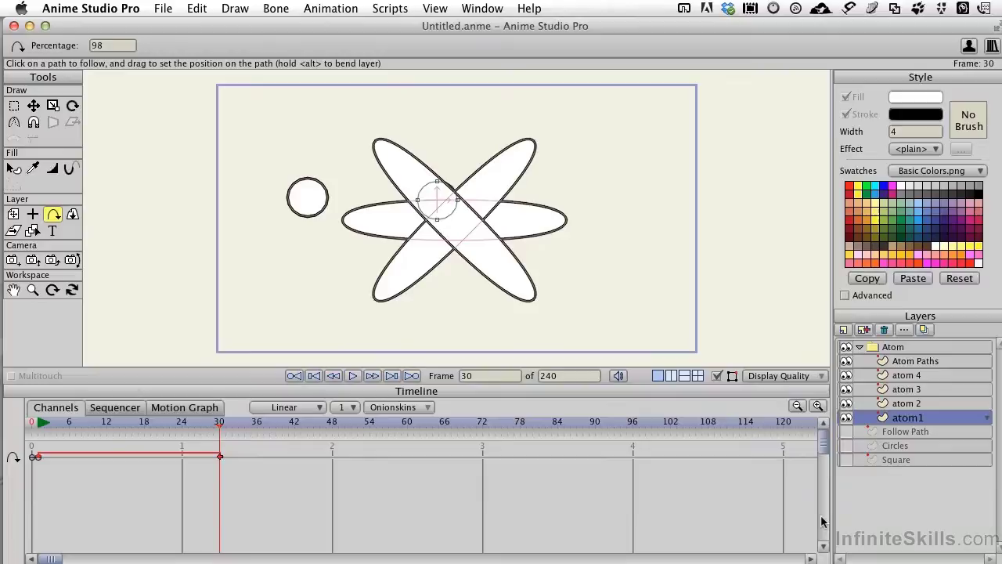
{"action": "left_click", "coordinate": [916, 406]}
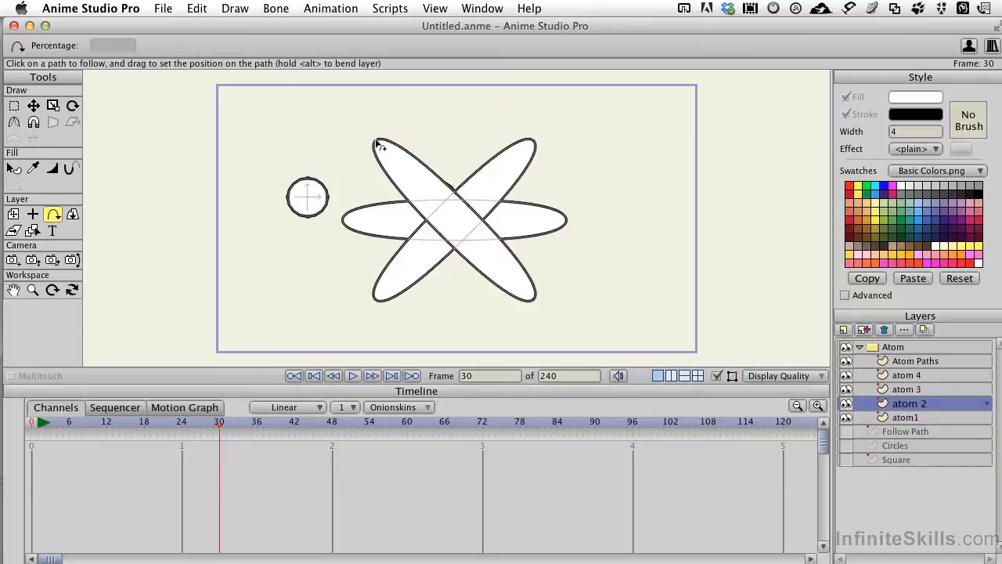
- Attach atom 2 to the diagonal ellipse, keyed 100 percent at frame 30 and 0 percent at frame 1
{"action": "left_click", "coordinate": [378, 146]}
{"action": "left_click_drag", "start_coordinate": [124, 47], "coordinate": [86, 44]}
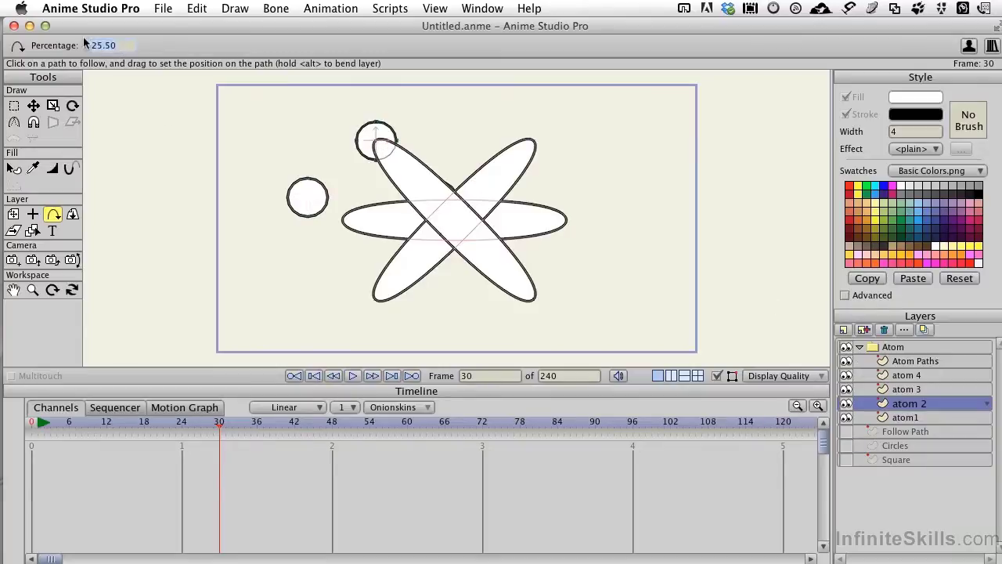
{"action": "key", "text": "Return"}
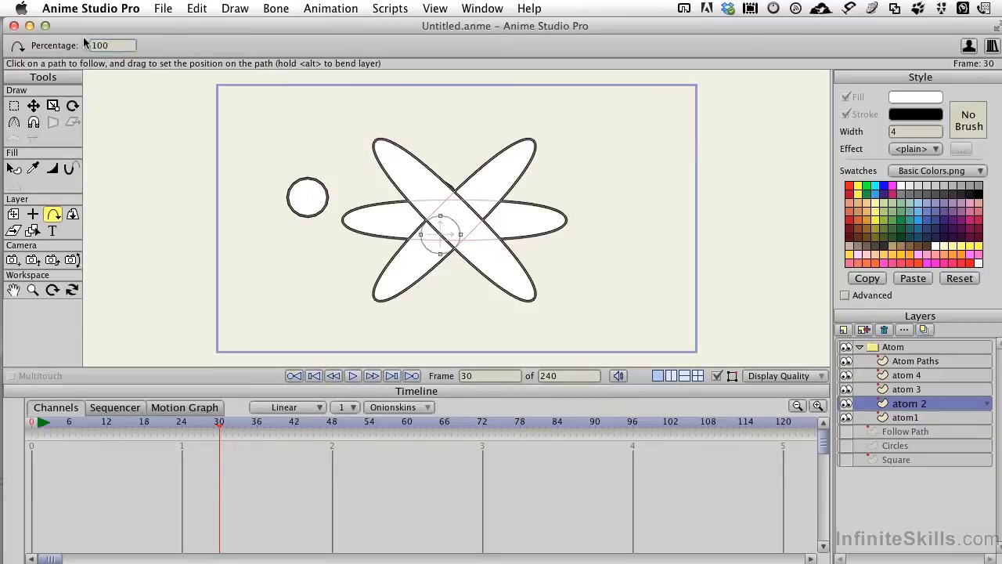
{"action": "left_click", "coordinate": [38, 428]}
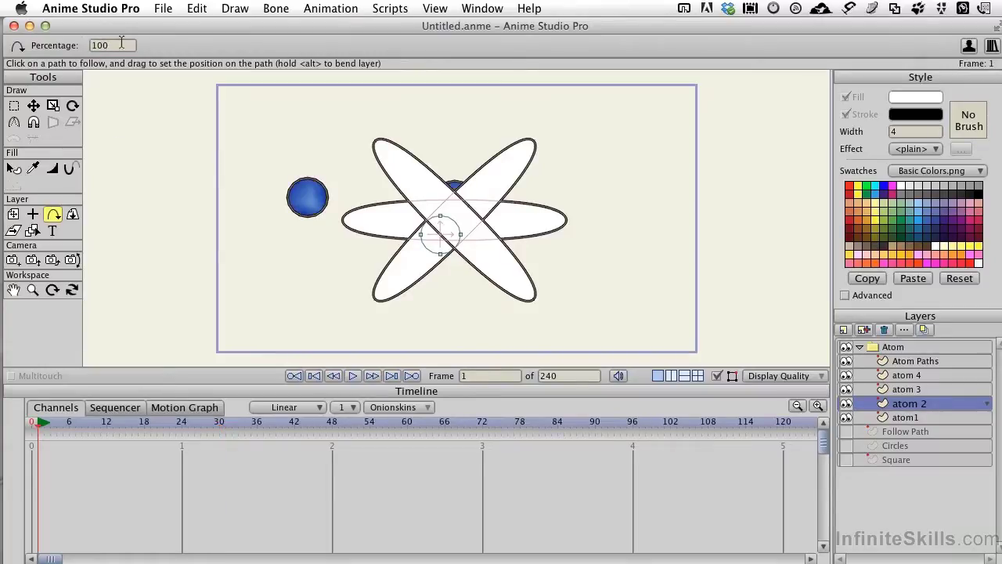
{"action": "left_click", "coordinate": [110, 46]}
{"action": "type", "text": "0"}
{"action": "key", "text": "Return"}
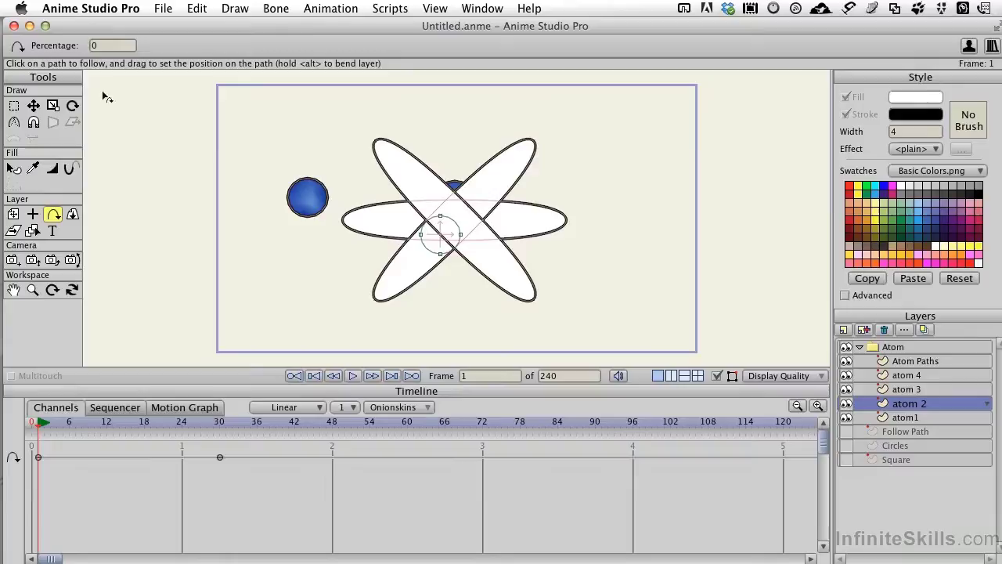
- Apply Cycle interpolation to atom 2's frame-30 key so the orbit loops
{"action": "right_click", "coordinate": [220, 456]}
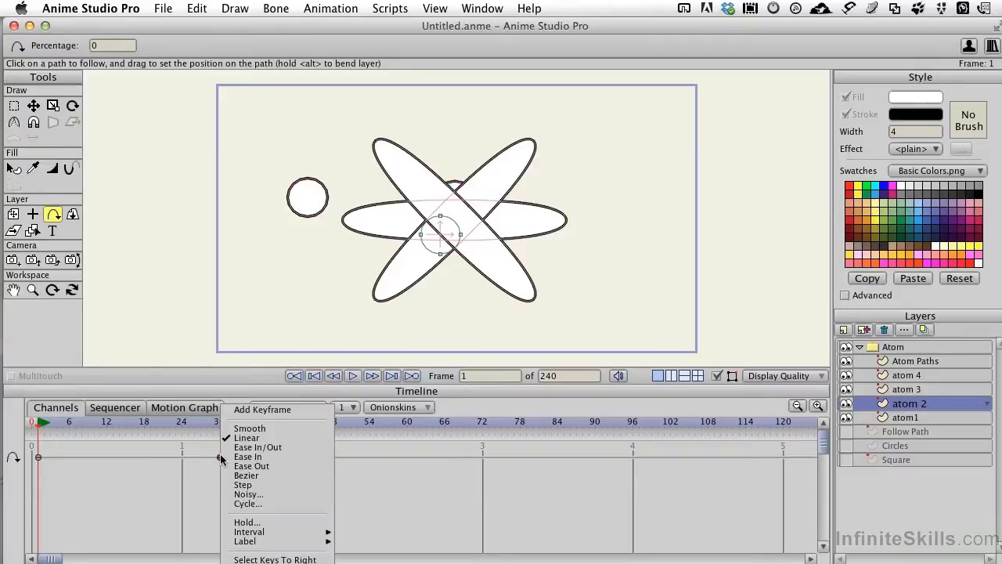
{"action": "left_click", "coordinate": [248, 505]}
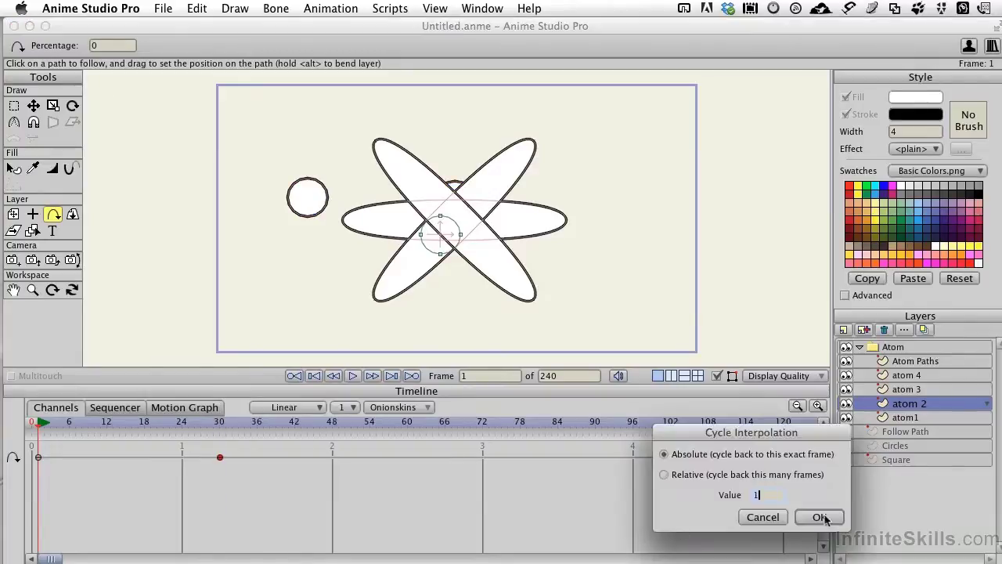
{"action": "left_click", "coordinate": [820, 517]}
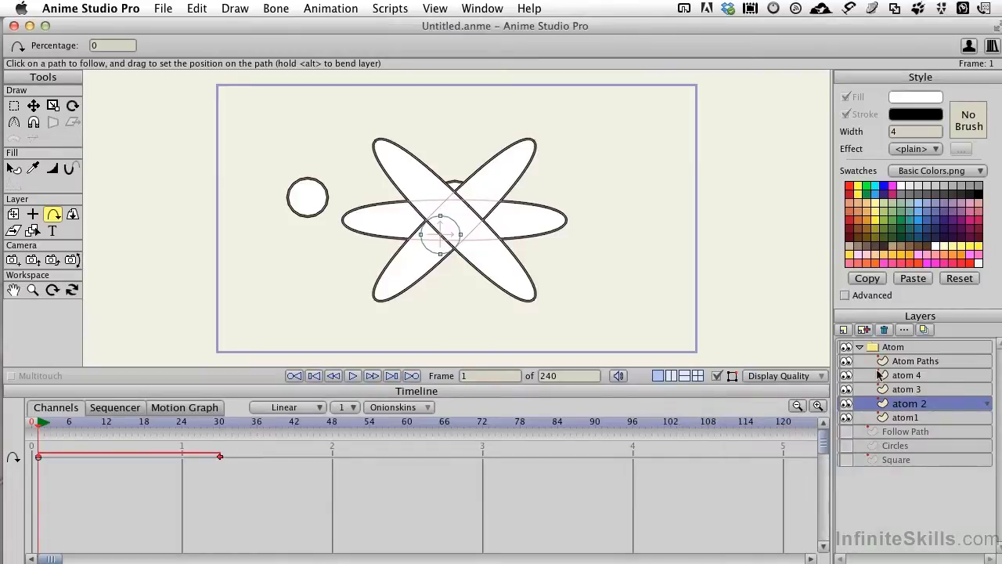
- Hide the Atom Paths ellipses and play back the atoms circling their orbits
{"action": "left_click", "coordinate": [846, 360]}
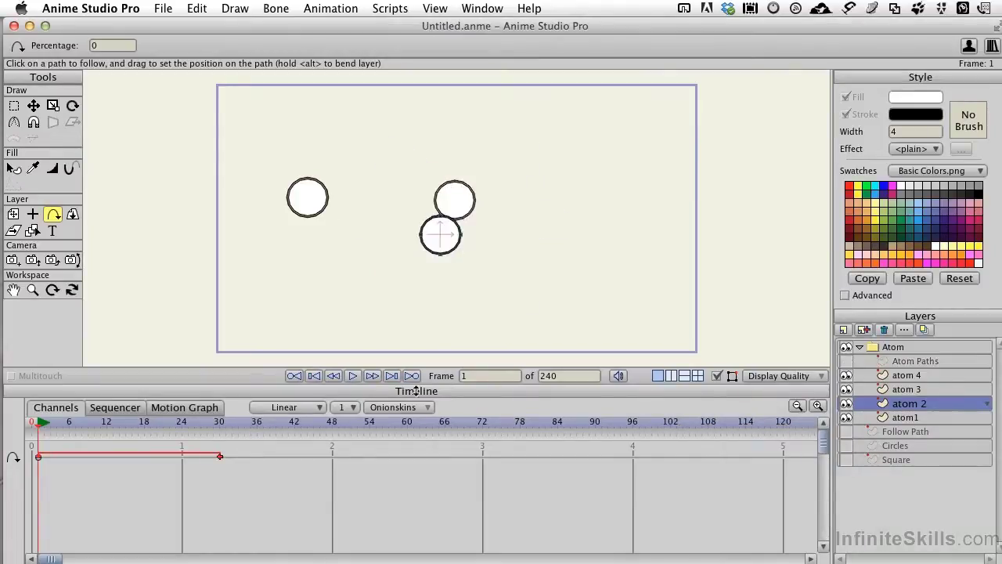
{"action": "left_click", "coordinate": [353, 377]}
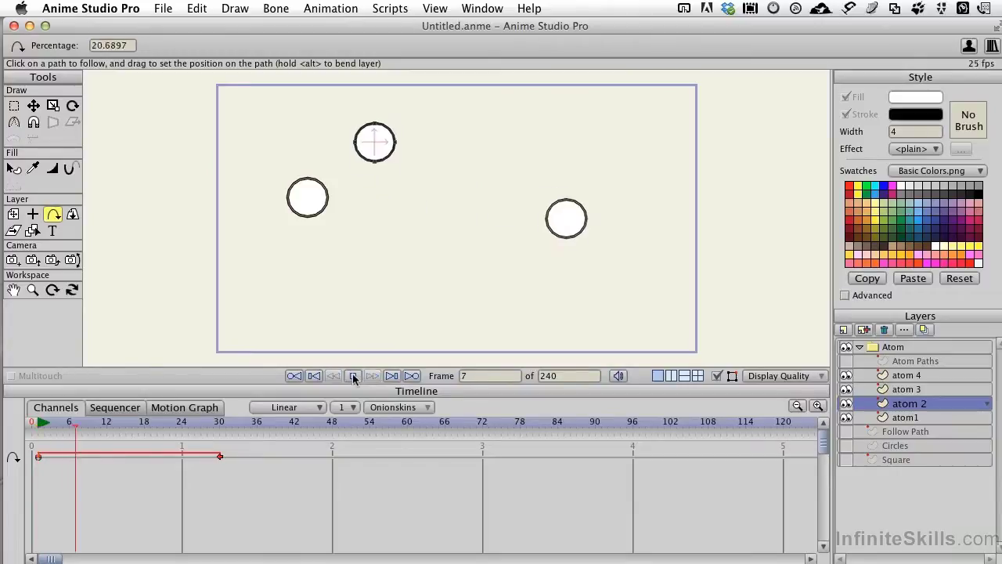